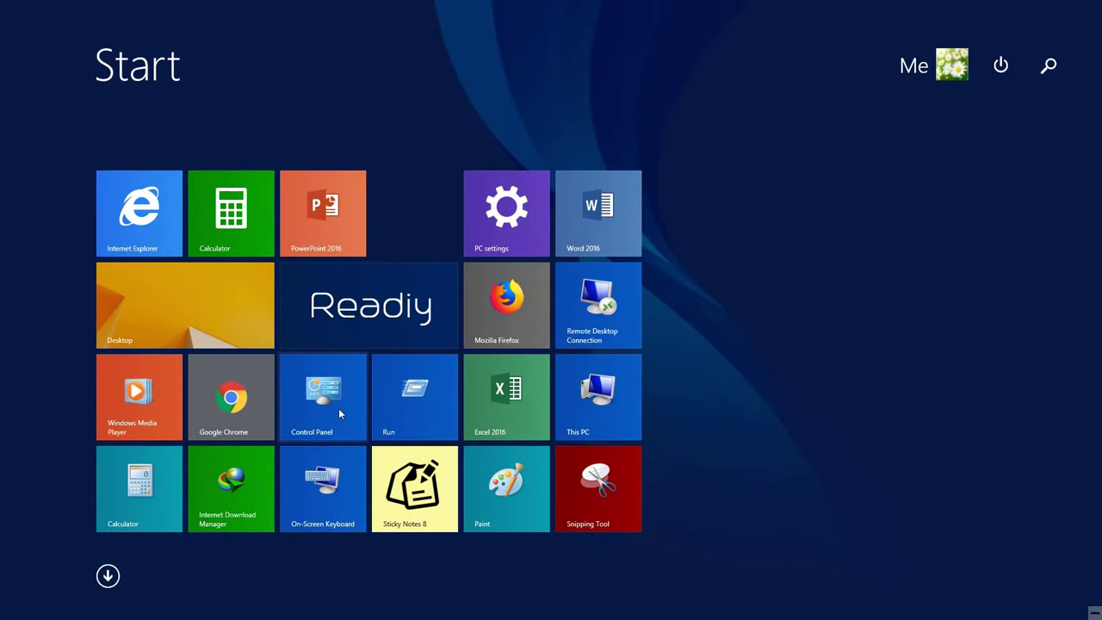
Step: Set Control Panel to Category view, open Clock, Language and Region, then return to Start
click(338, 408)
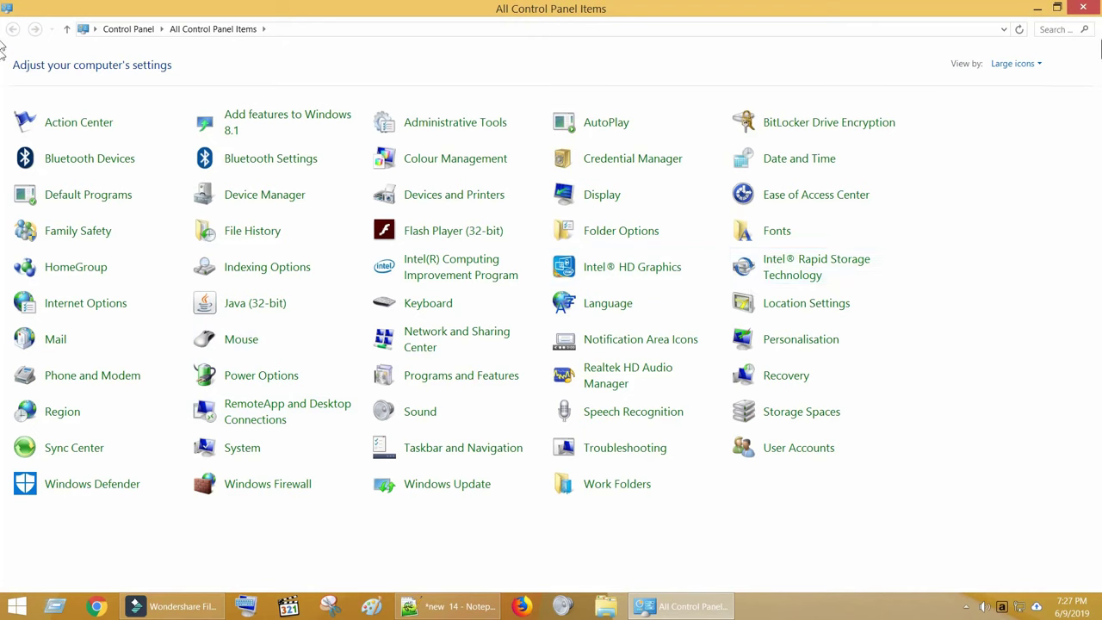
click(1015, 64)
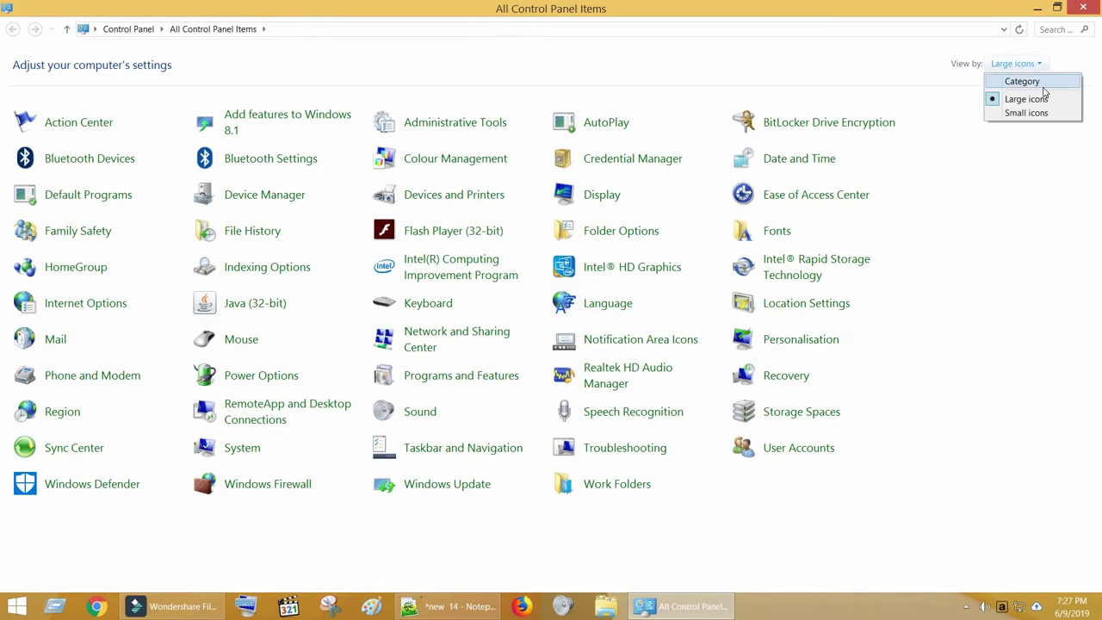
click(1043, 83)
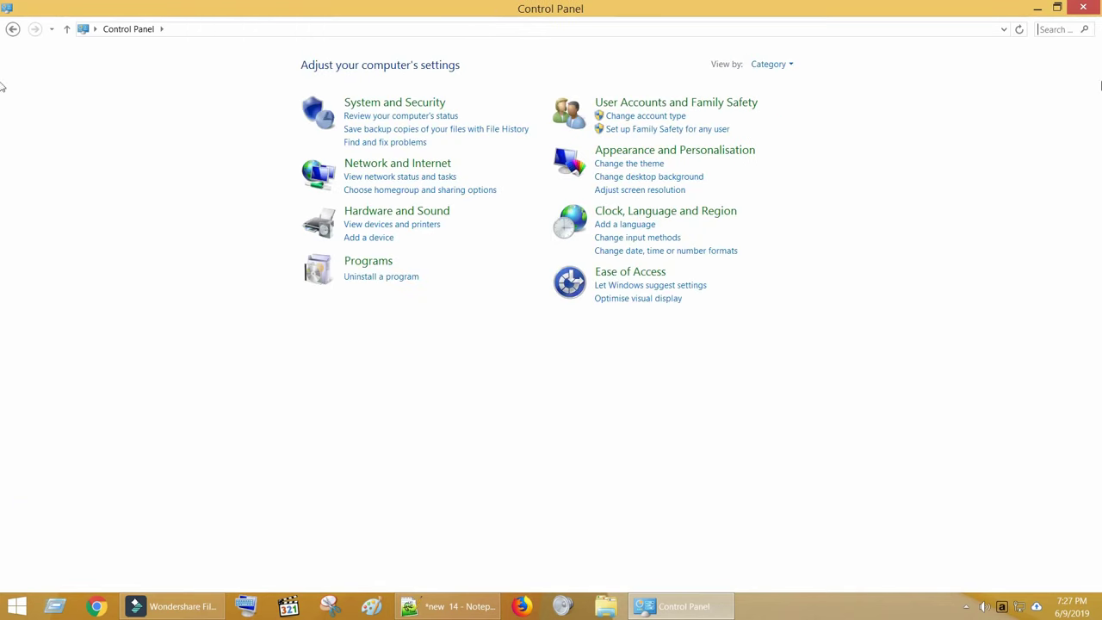
click(721, 222)
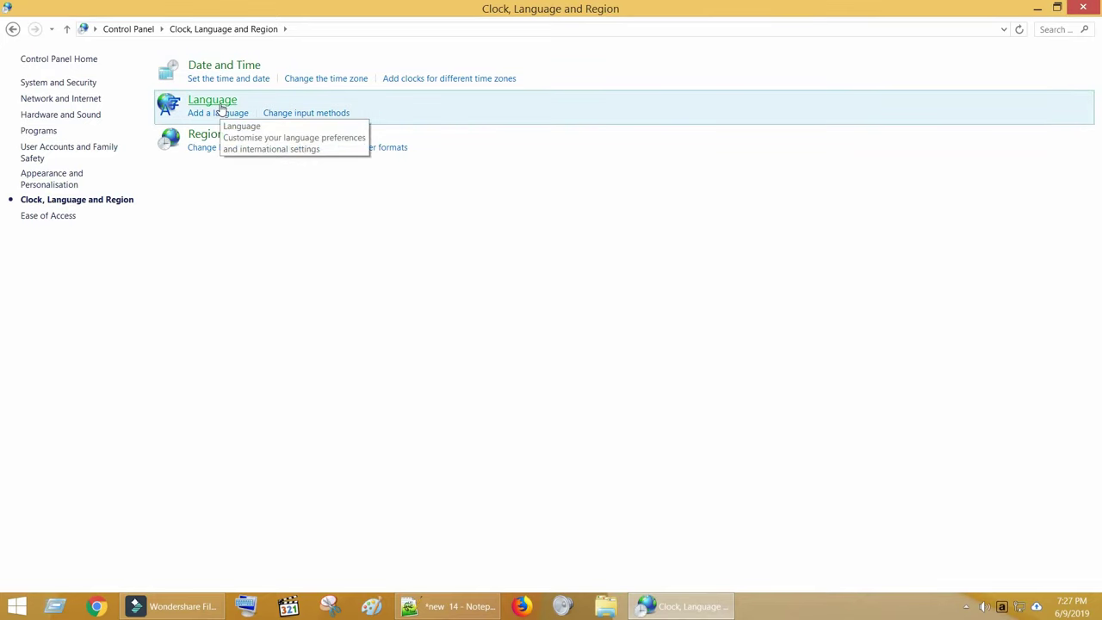
click(17, 606)
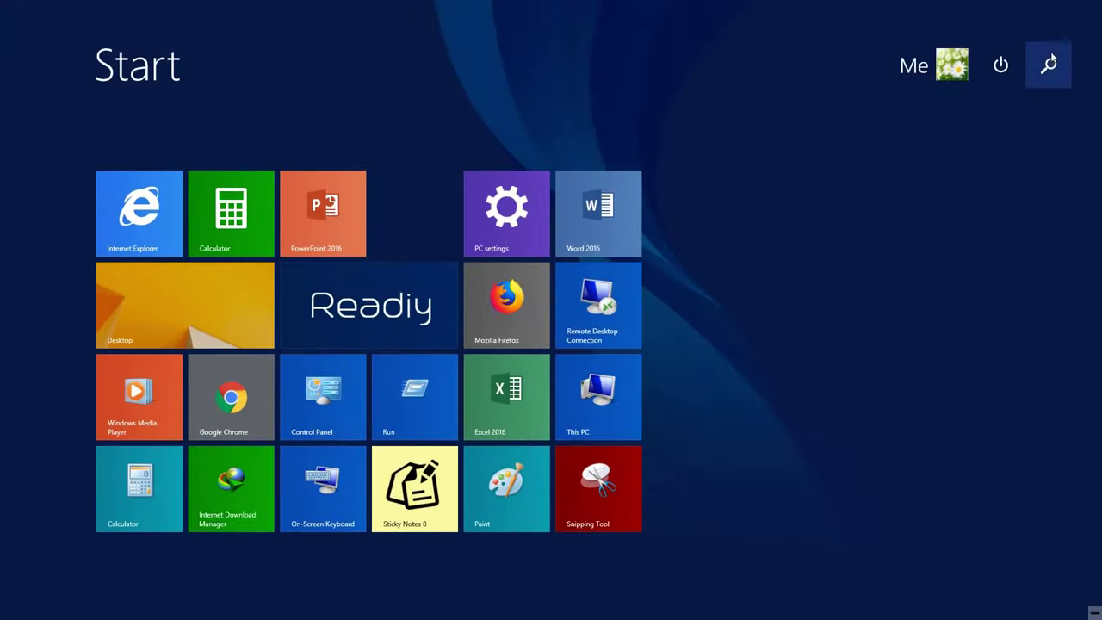
Step: Search the Start screen for 'language' and open the Language preferences page
click(1051, 60)
text(lang)
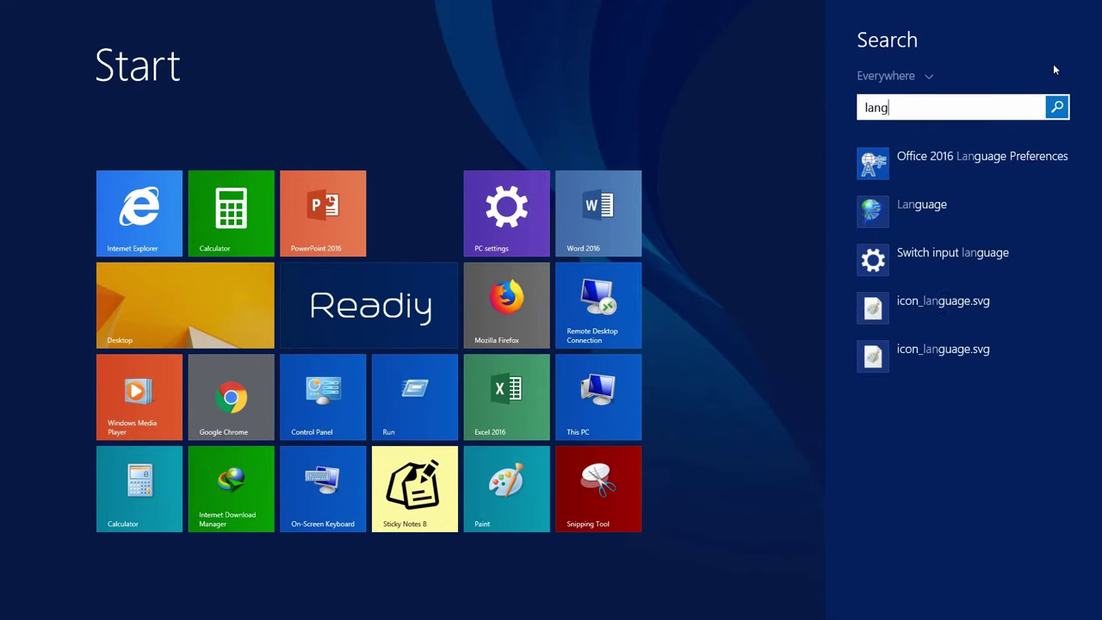
text(uage)
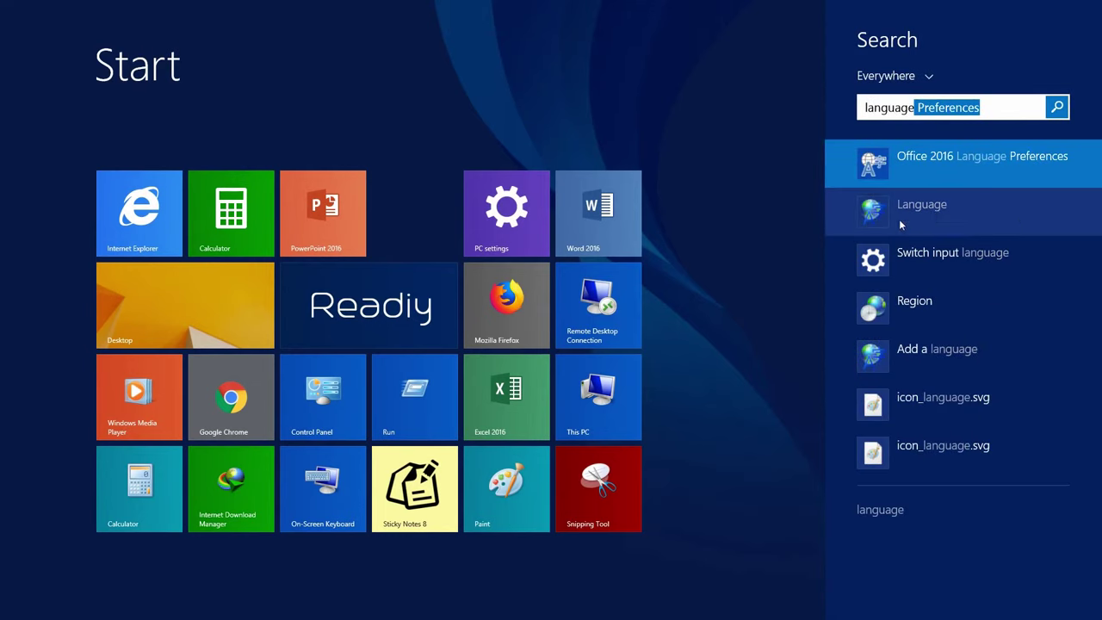
click(1030, 209)
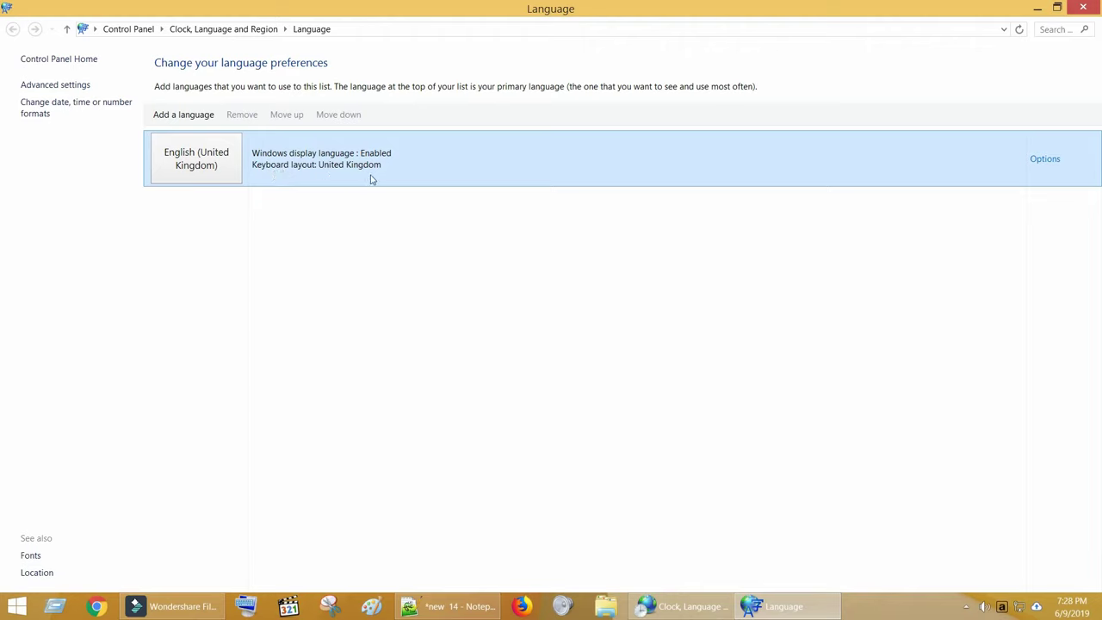
Step: Add the US keyboard layout as an input method for English (United Kingdom)
click(1045, 163)
click(1045, 160)
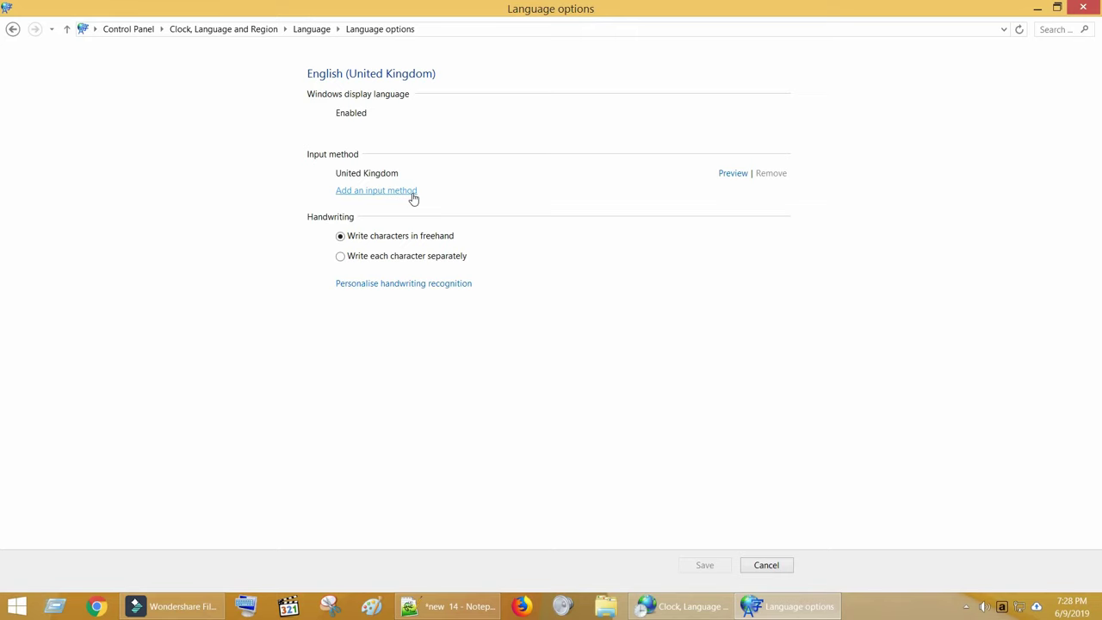
click(413, 194)
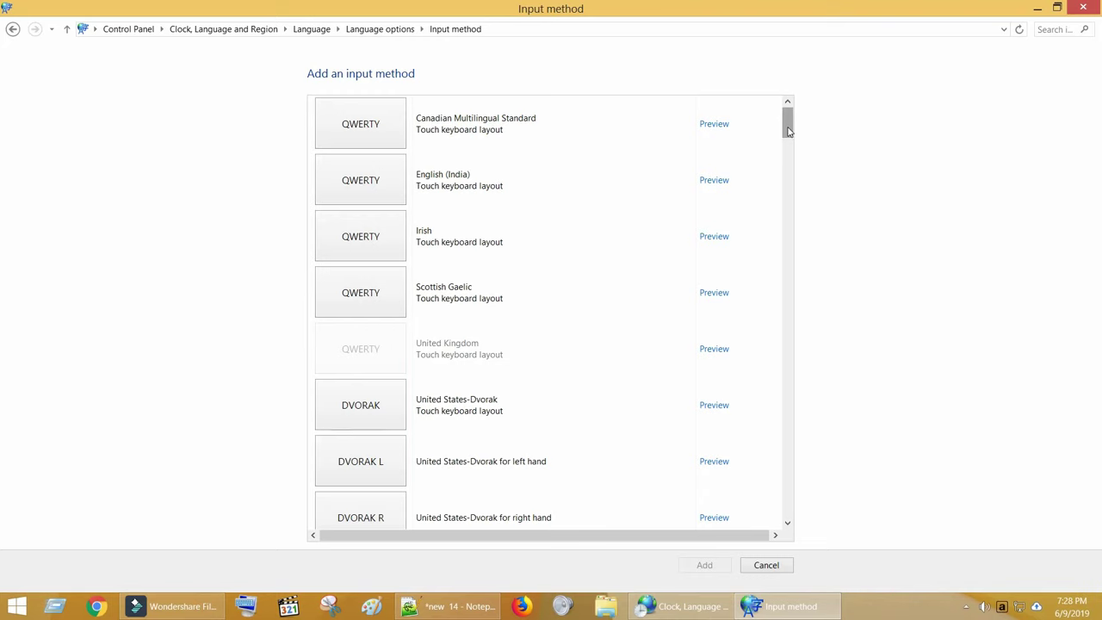
drag(788, 130, 790, 151)
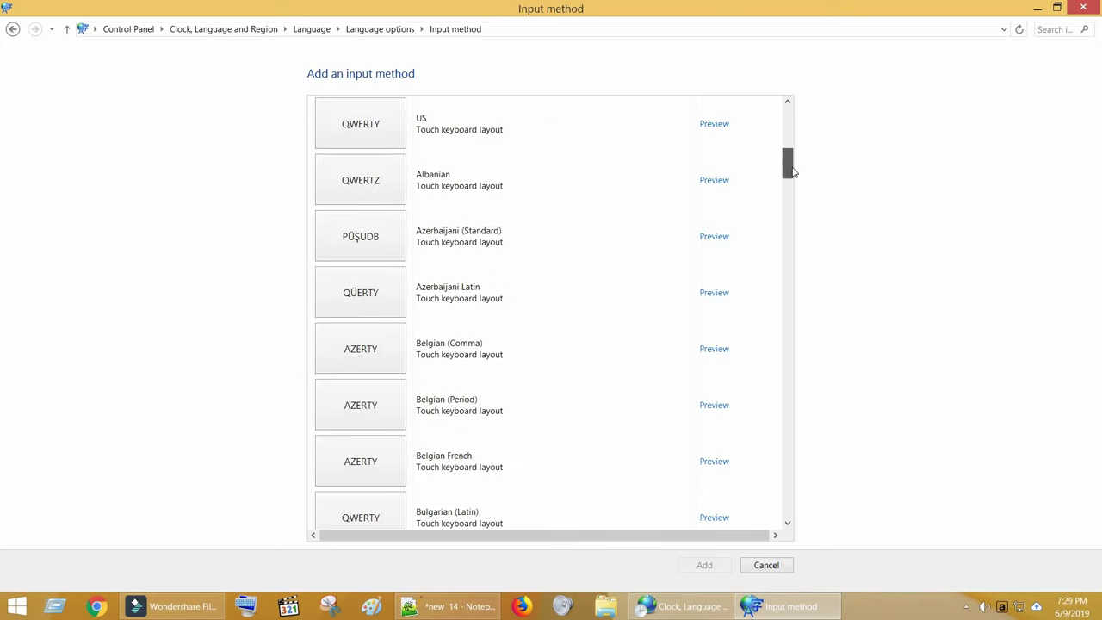
mouse_move(790, 152)
mouse_down()
mouse_move(788, 224)
mouse_move(575, 353)
mouse_up()
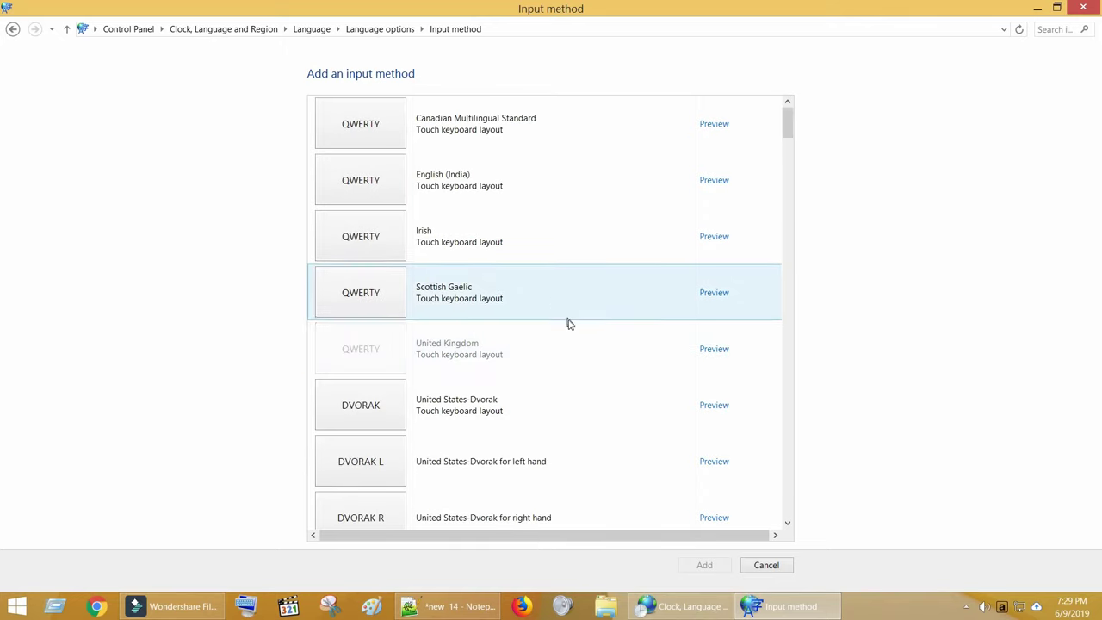
scroll(572, 392, down, 1)
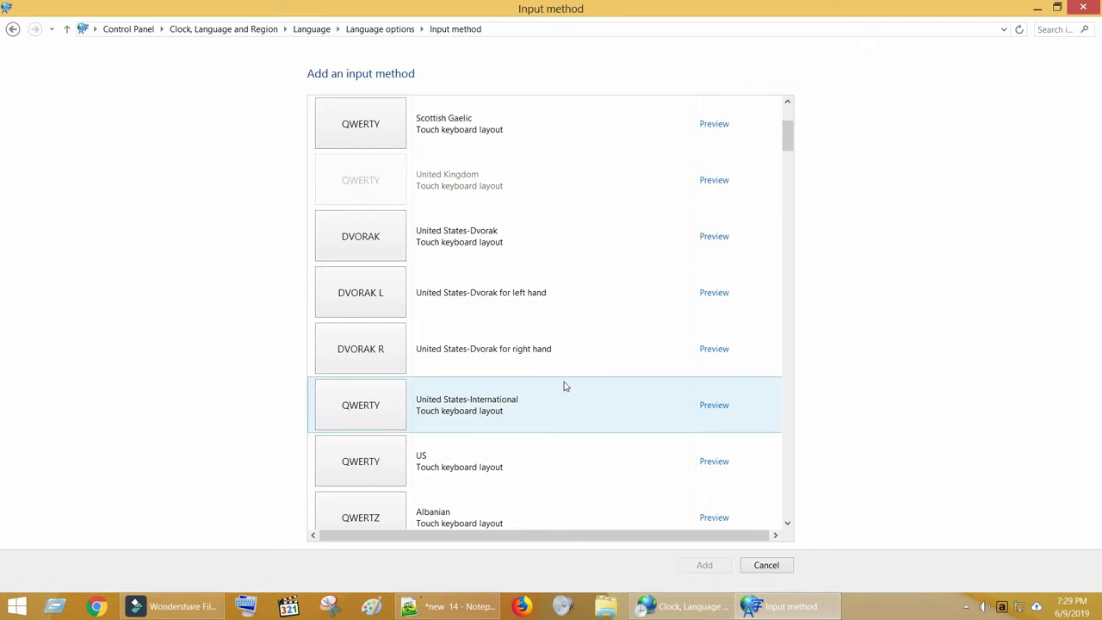
click(676, 465)
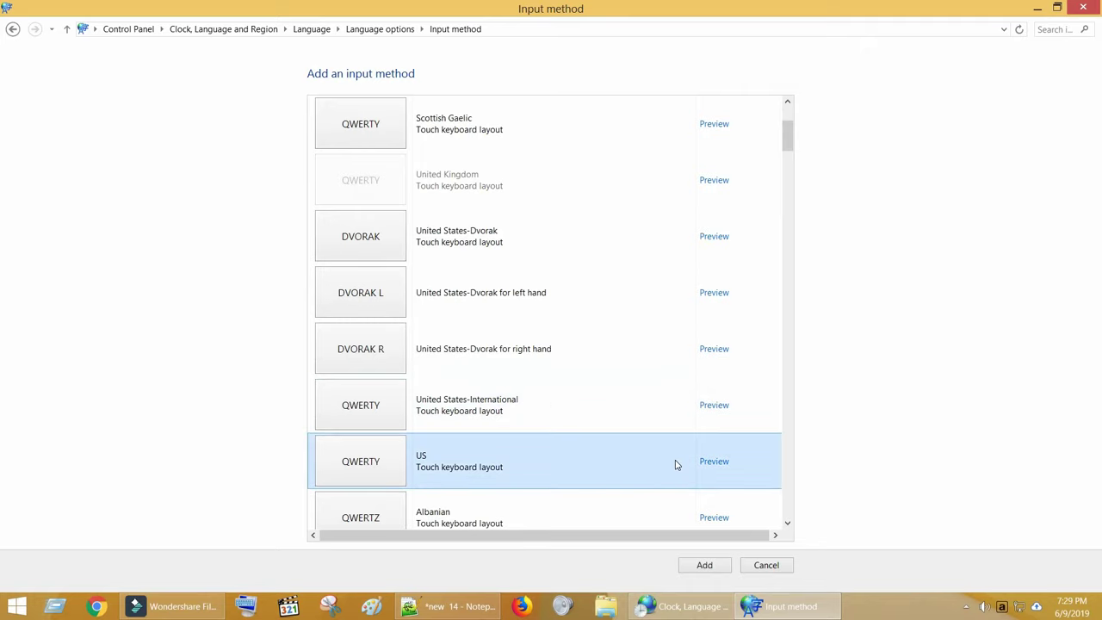
double_click(675, 465)
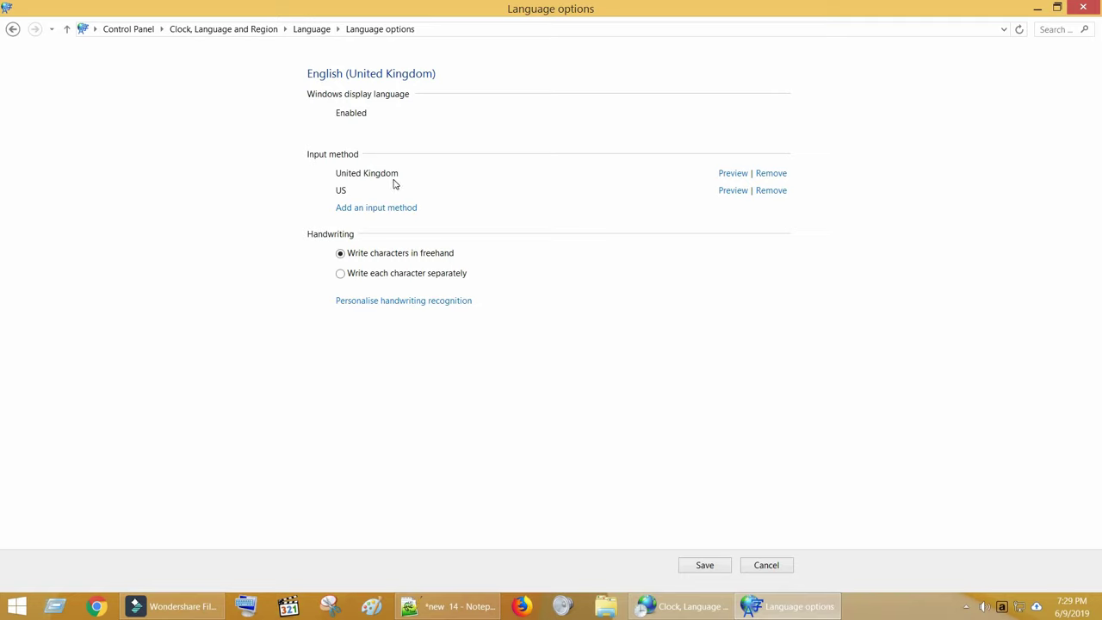
Step: Remove the United Kingdom input method and save, keeping only US
click(779, 175)
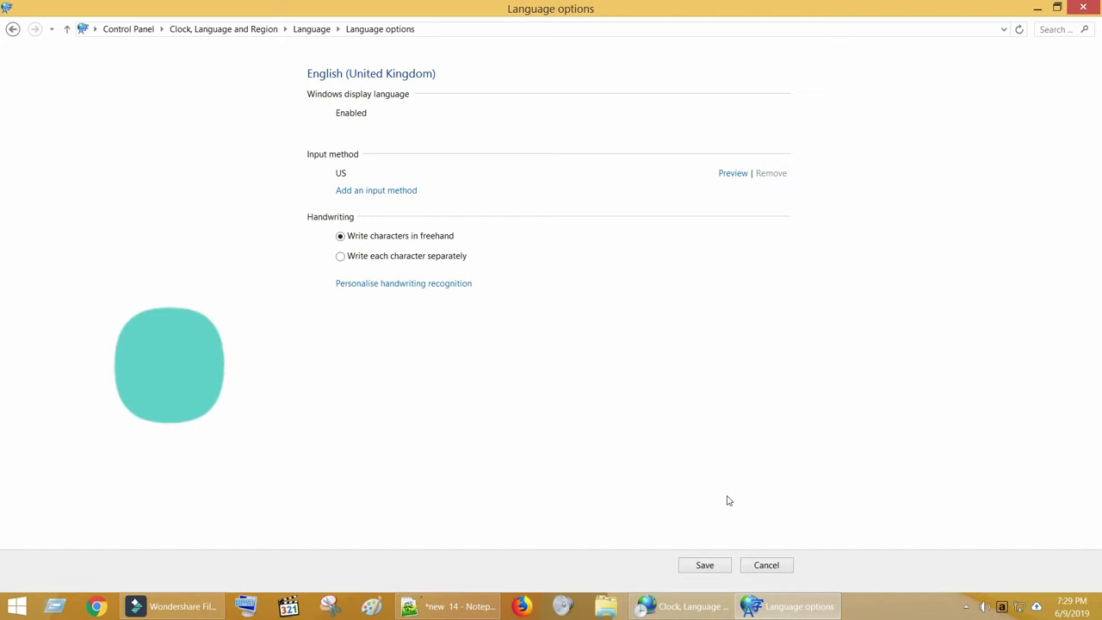
click(708, 565)
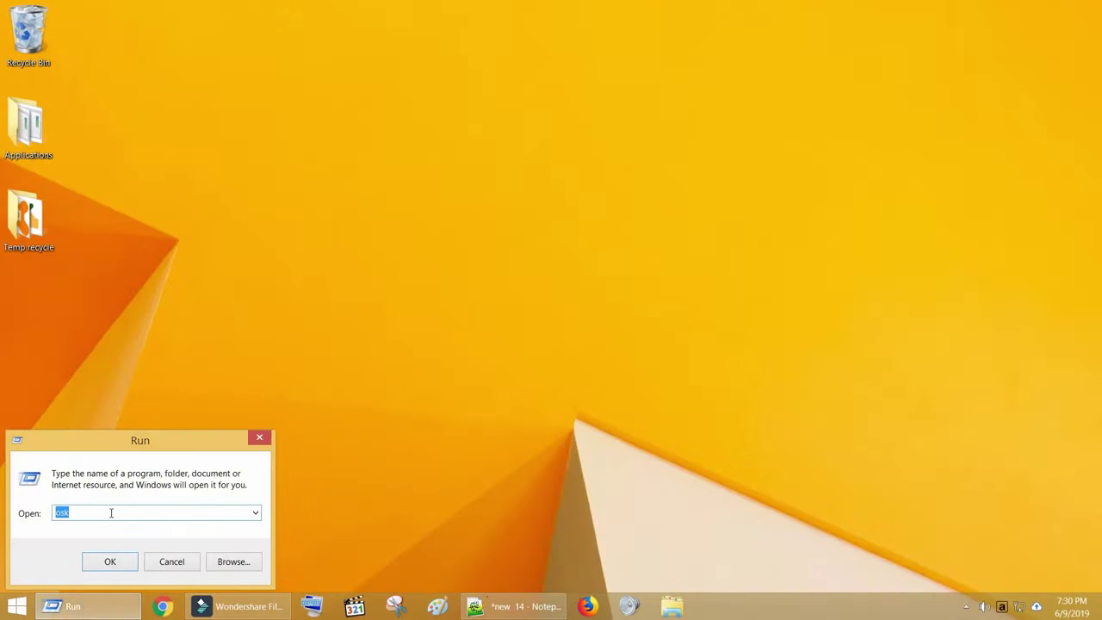
Step: Launch On-Screen Keyboard via osk to check the US layout, then focus Notepad++ new 14
text(osk)
key(Return)
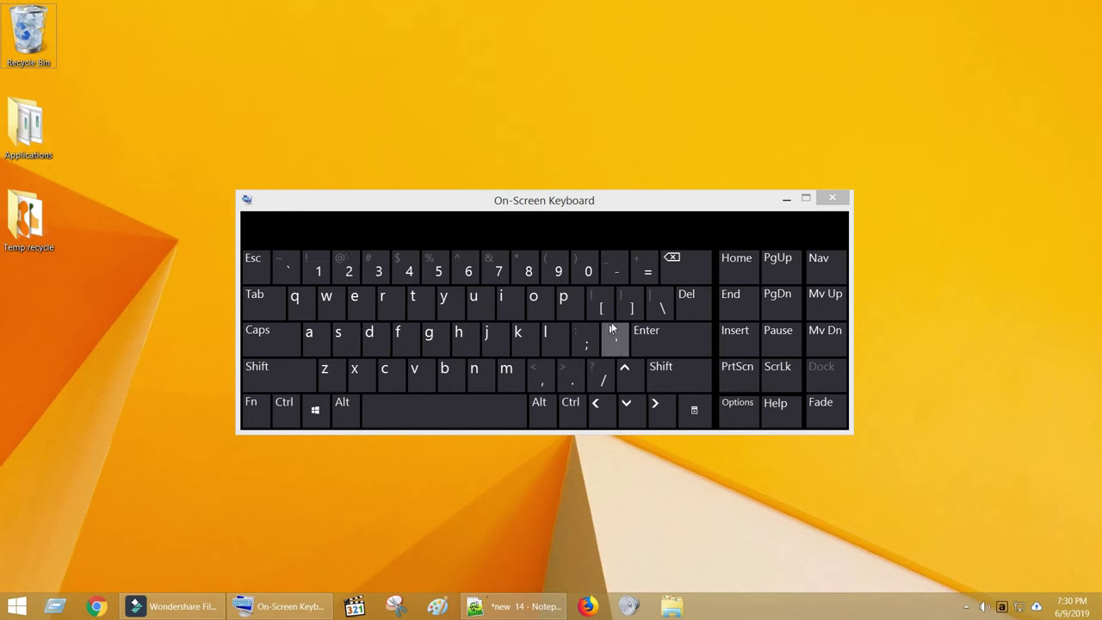
click(843, 200)
click(515, 606)
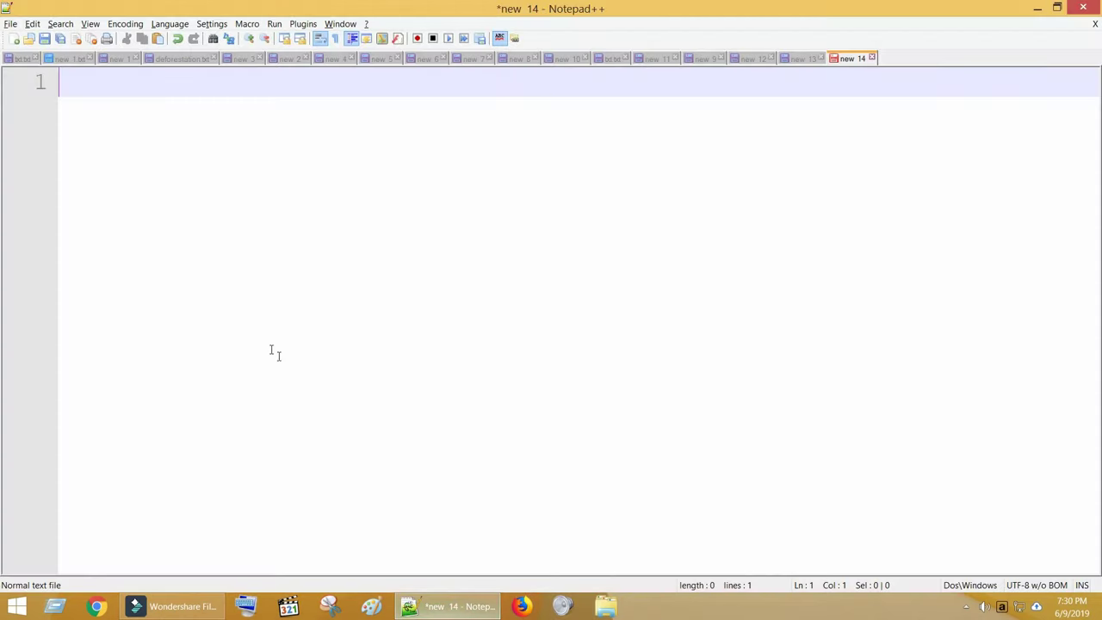
Step: Type '@' and a double quote on separate lines in Notepad++
text(@)
key(Return)
key(Return)
text(")
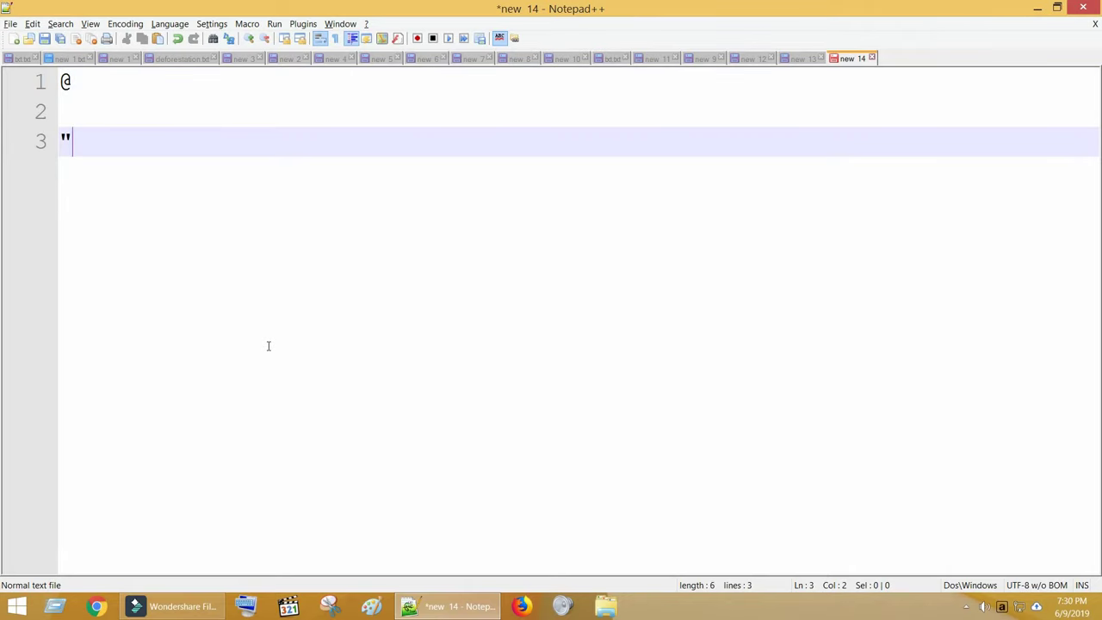
key(Return)
key(Return)
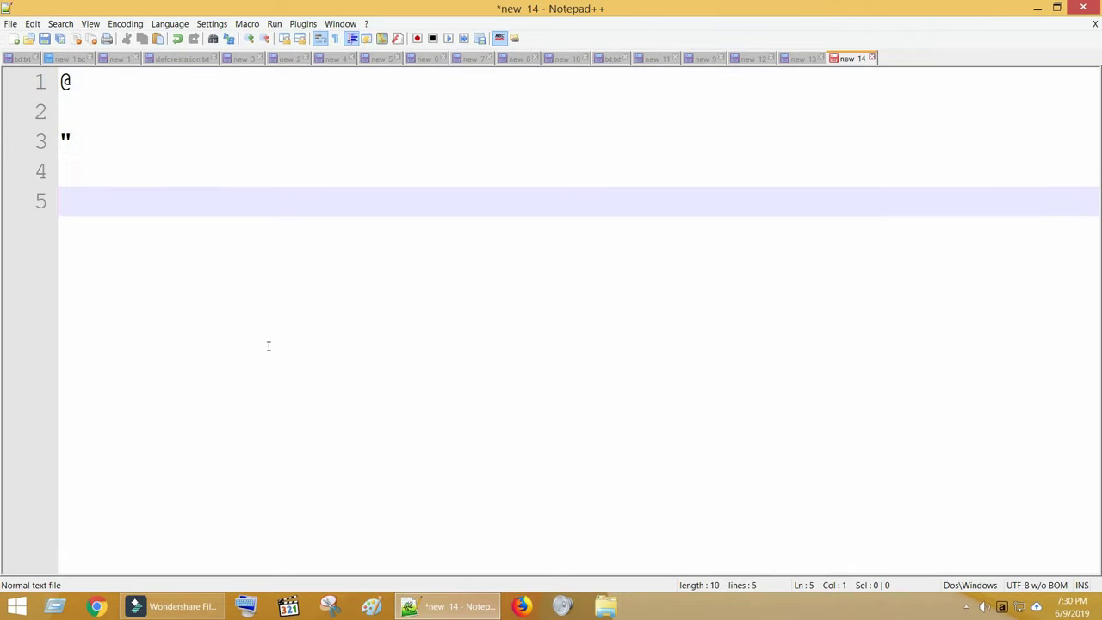